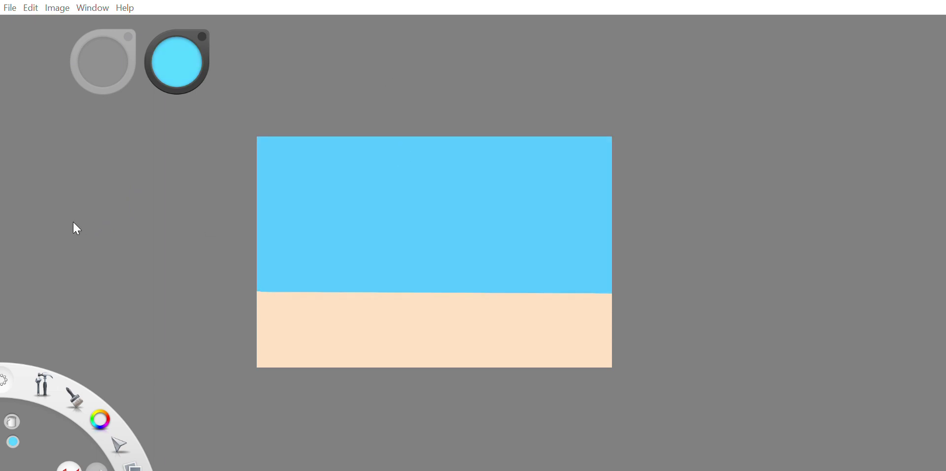
- Draw two wavy light cyan lines across the canvas, one in the blue area and one on the sand, and fill between them as shallow water
{"action": "left_click_drag", "start_coordinate": [257, 245], "coordinate": [610, 247]}
{"action": "mouse_move", "coordinate": [604, 304]}
{"action": "left_mouse_down"}
{"action": "mouse_move", "coordinate": [289, 304]}
{"action": "mouse_move", "coordinate": [258, 330]}
{"action": "left_mouse_up"}
{"action": "key", "text": "f"}
{"action": "left_click", "coordinate": [501, 251]}
{"action": "key", "text": "ctrl+z"}
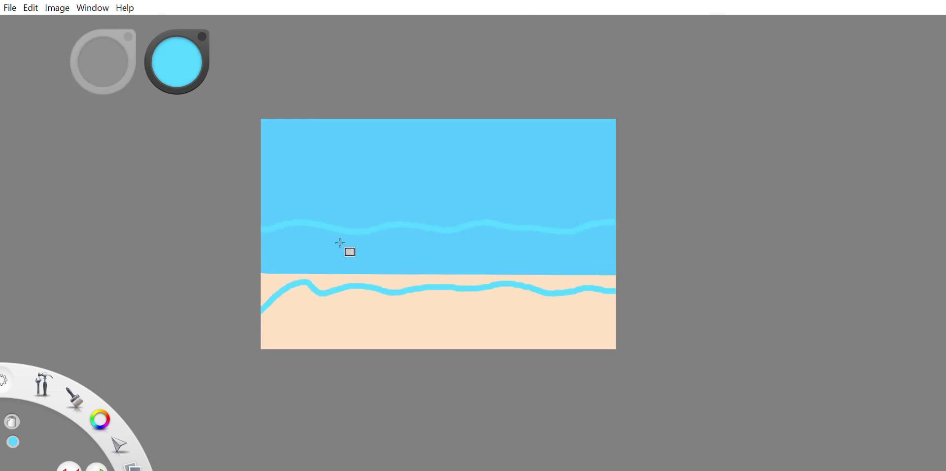
{"action": "scroll", "coordinate": [344, 250], "scroll_direction": "up", "scroll_amount": 1}
{"action": "left_click", "coordinate": [281, 247]}
{"action": "key", "text": "ctrl+z"}
{"action": "scroll", "coordinate": [500, 82], "scroll_direction": "up", "scroll_amount": 2}
{"action": "left_click", "coordinate": [416, 276]}
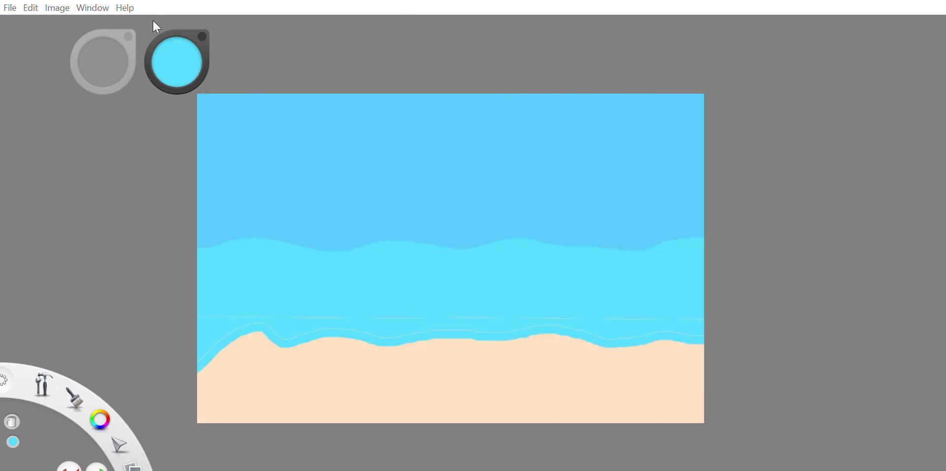
{"action": "scroll", "coordinate": [640, 293], "scroll_direction": "down", "scroll_amount": 1}
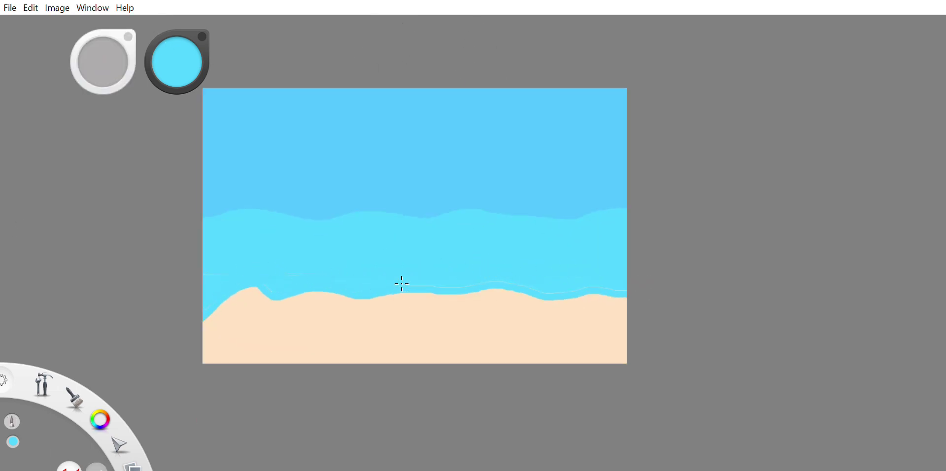
- Paint a wavy white foam band along the shoreline and roughen its edges with white spatter
{"action": "left_click_drag", "start_coordinate": [177, 62], "coordinate": [177, 30]}
{"action": "mouse_move", "coordinate": [619, 291]}
{"action": "left_mouse_down"}
{"action": "mouse_move", "coordinate": [357, 295]}
{"action": "mouse_move", "coordinate": [205, 323]}
{"action": "left_mouse_up"}
{"action": "left_click", "coordinate": [215, 293], "text": "alt"}
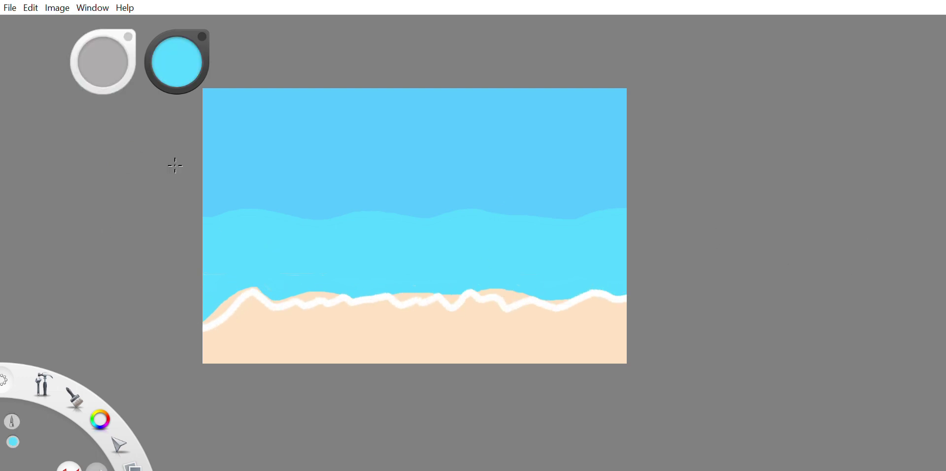
{"action": "key", "text": "ctrl+z"}
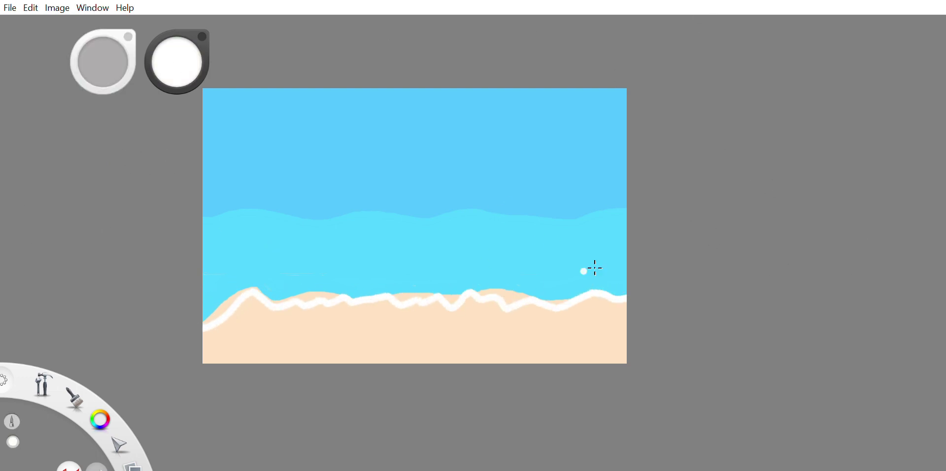
{"action": "mouse_move", "coordinate": [353, 291]}
{"action": "left_mouse_down"}
{"action": "mouse_move", "coordinate": [278, 294]}
{"action": "mouse_move", "coordinate": [319, 298]}
{"action": "mouse_move", "coordinate": [266, 287]}
{"action": "mouse_move", "coordinate": [236, 312]}
{"action": "left_mouse_up"}
{"action": "key", "text": "e"}
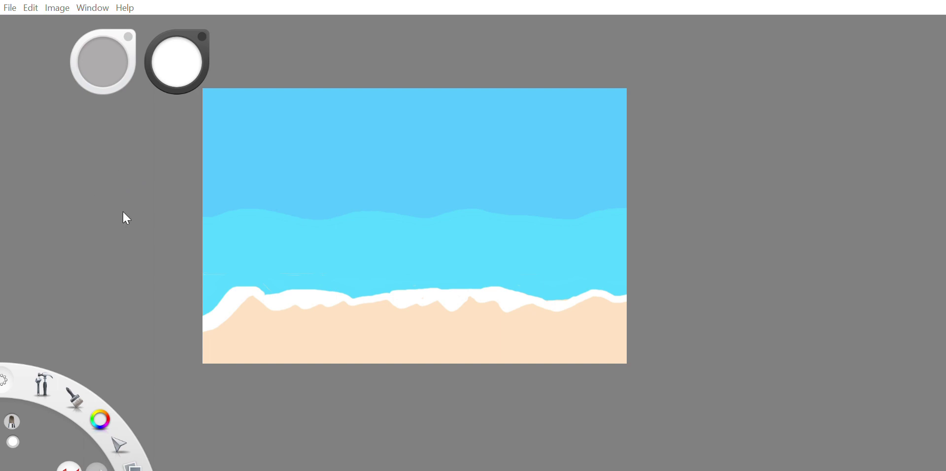
{"action": "mouse_move", "coordinate": [623, 290]}
{"action": "left_mouse_down"}
{"action": "mouse_move", "coordinate": [294, 303]}
{"action": "mouse_move", "coordinate": [266, 292]}
{"action": "mouse_move", "coordinate": [206, 309]}
{"action": "left_mouse_up"}
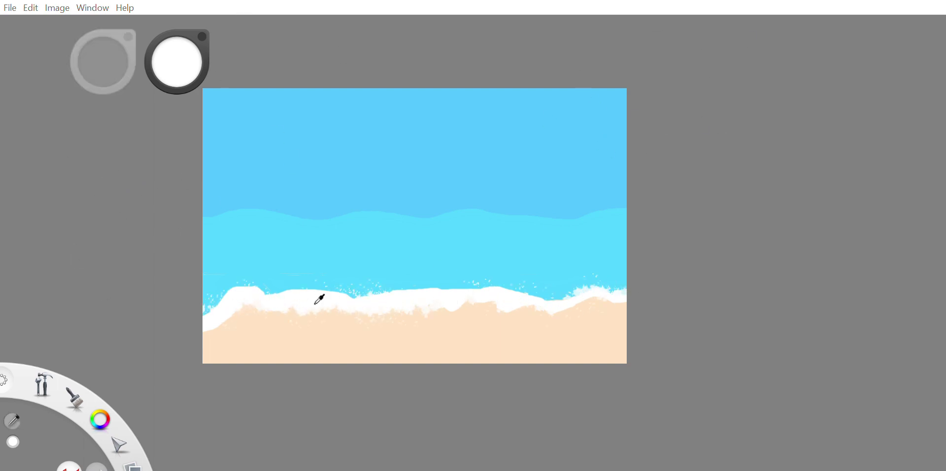
- Paint a small sand-coloured island at the right end of the waterline, using the colour sampled from the beach
{"action": "left_click", "coordinate": [622, 189]}
{"action": "key", "text": "ctrl+z"}
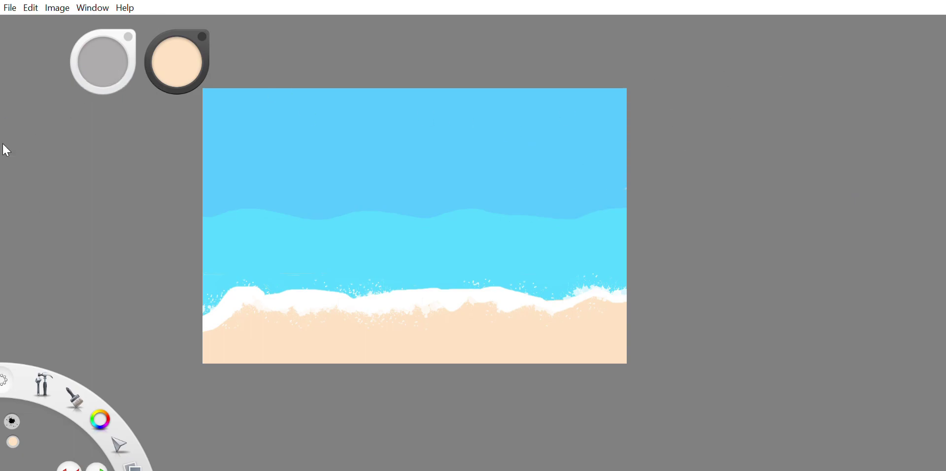
{"action": "mouse_move", "coordinate": [615, 199]}
{"action": "left_mouse_down"}
{"action": "mouse_move", "coordinate": [557, 212]}
{"action": "mouse_move", "coordinate": [644, 215]}
{"action": "left_mouse_up"}
{"action": "left_click", "coordinate": [623, 217], "text": "alt"}
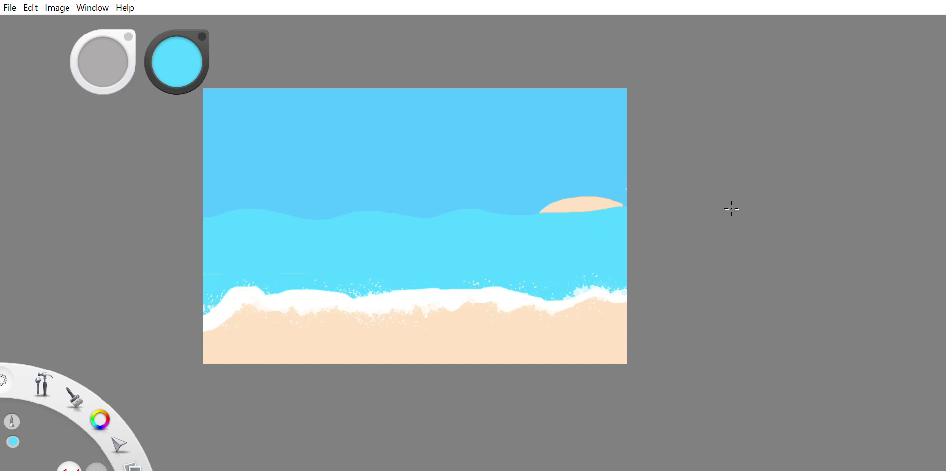
- Paint a palm tree on the island with a curved dark brown trunk and bright green drooping fronds
{"action": "scroll", "coordinate": [793, 93], "scroll_direction": "up", "scroll_amount": 5}
{"action": "mouse_move", "coordinate": [508, 270]}
{"action": "left_mouse_down"}
{"action": "mouse_move", "coordinate": [527, 185]}
{"action": "mouse_move", "coordinate": [533, 238]}
{"action": "mouse_move", "coordinate": [547, 202]}
{"action": "mouse_move", "coordinate": [538, 247]}
{"action": "mouse_move", "coordinate": [554, 260]}
{"action": "mouse_move", "coordinate": [521, 248]}
{"action": "mouse_move", "coordinate": [497, 127]}
{"action": "mouse_move", "coordinate": [478, 114]}
{"action": "mouse_move", "coordinate": [437, 118]}
{"action": "mouse_move", "coordinate": [554, 90]}
{"action": "mouse_move", "coordinate": [478, 114]}
{"action": "mouse_move", "coordinate": [522, 72]}
{"action": "mouse_move", "coordinate": [479, 102]}
{"action": "mouse_move", "coordinate": [467, 80]}
{"action": "left_mouse_up"}
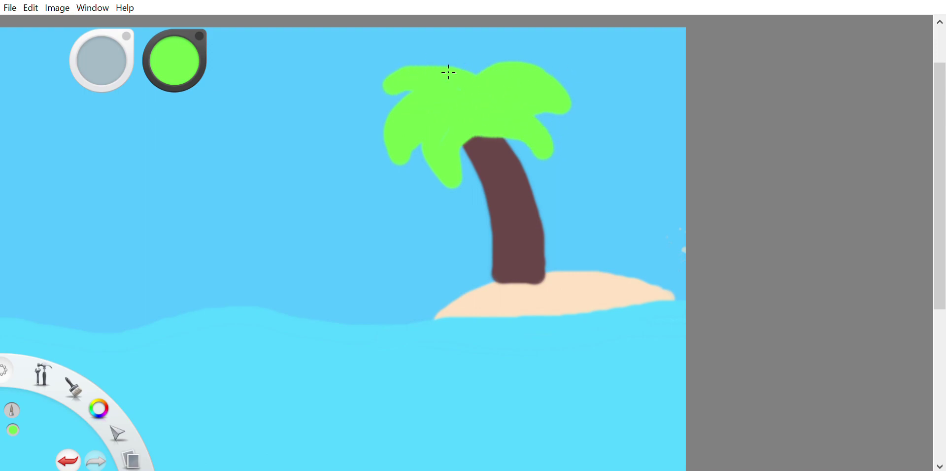
{"action": "left_click", "coordinate": [570, 272], "text": "alt"}
{"action": "scroll", "coordinate": [570, 273], "scroll_direction": "down", "scroll_amount": 5}
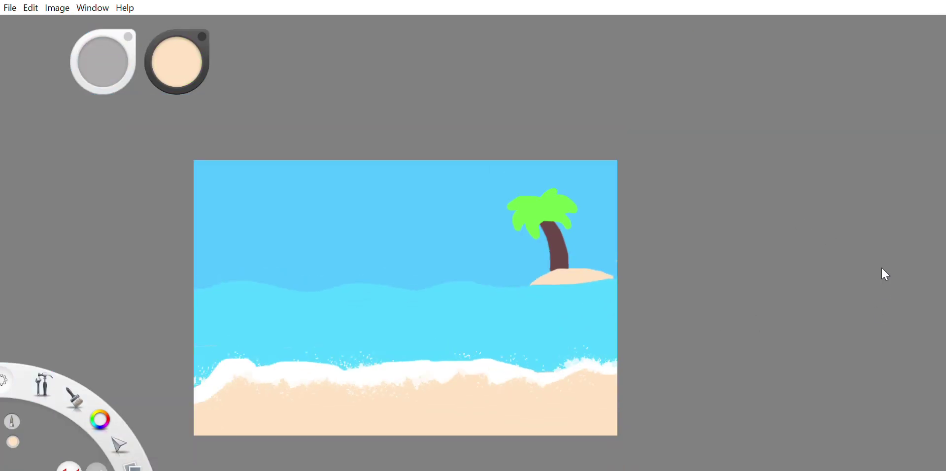
- Replace the flat sky with a vertical linear gradient from pale blue at the top to deep blue at the waterline
{"action": "key", "text": "w"}
{"action": "left_click", "coordinate": [442, 195]}
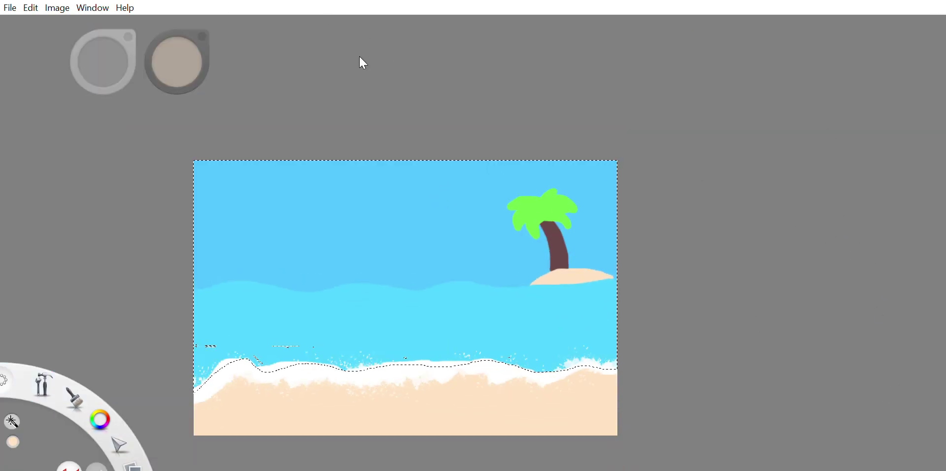
{"action": "left_click", "coordinate": [249, 190]}
{"action": "key", "text": "Delete"}
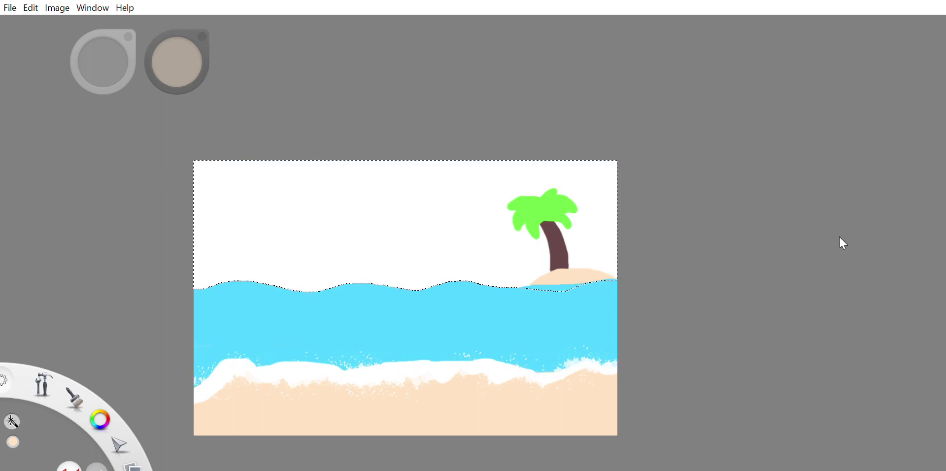
{"action": "key", "text": "ctrl+z"}
{"action": "key", "text": "ctrl+d"}
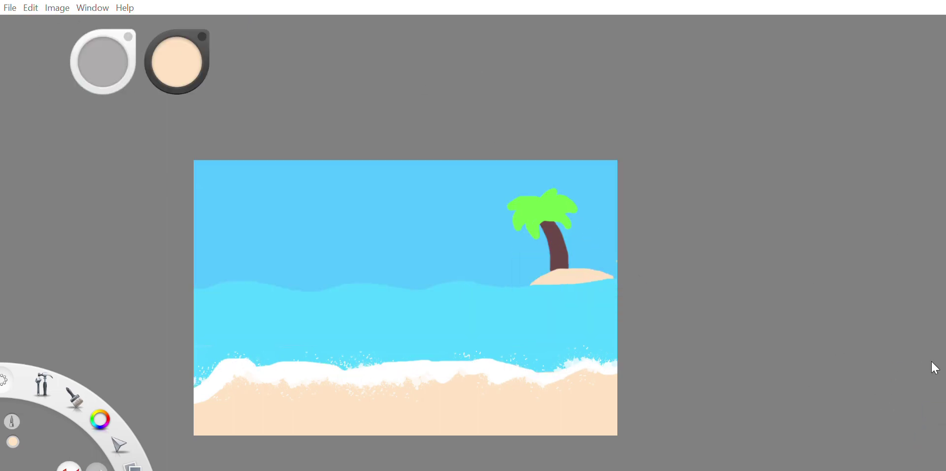
{"action": "key", "text": "ctrl+y"}
{"action": "key", "text": "f"}
{"action": "left_click", "coordinate": [433, 289]}
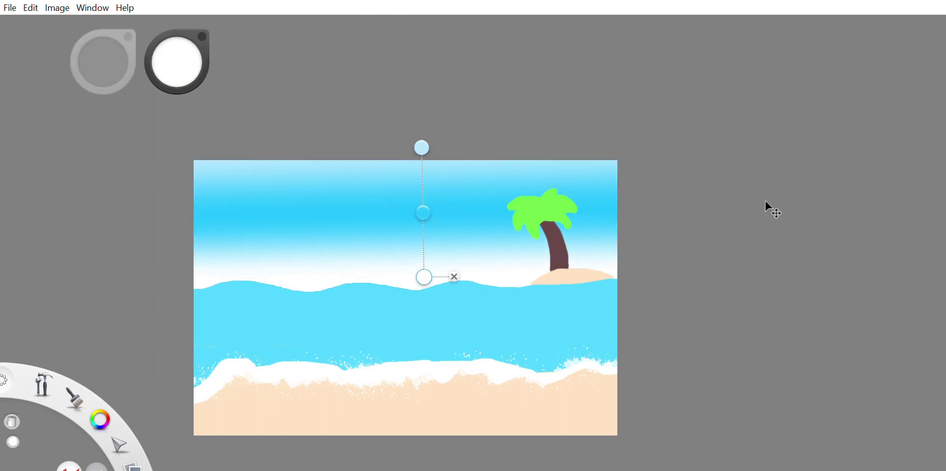
{"action": "key", "text": "b"}
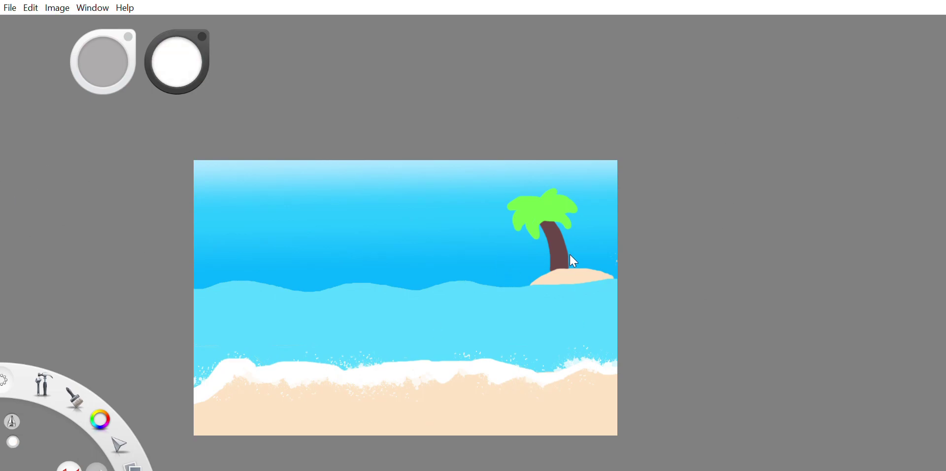
- Paint two soft white clouds in the sky, a larger one on the left and one beside the palm tree
{"action": "left_click", "coordinate": [306, 216]}
{"action": "mouse_move", "coordinate": [317, 213]}
{"action": "left_mouse_down"}
{"action": "mouse_move", "coordinate": [275, 205]}
{"action": "mouse_move", "coordinate": [274, 223]}
{"action": "mouse_move", "coordinate": [249, 231]}
{"action": "left_mouse_up"}
{"action": "mouse_move", "coordinate": [434, 190]}
{"action": "left_mouse_down"}
{"action": "mouse_move", "coordinate": [509, 185]}
{"action": "mouse_move", "coordinate": [482, 203]}
{"action": "left_mouse_up"}
- Lasso the clouds and shift them slightly to the right
{"action": "key", "text": "l"}
{"action": "left_click_drag", "start_coordinate": [566, 169], "coordinate": [561, 189]}
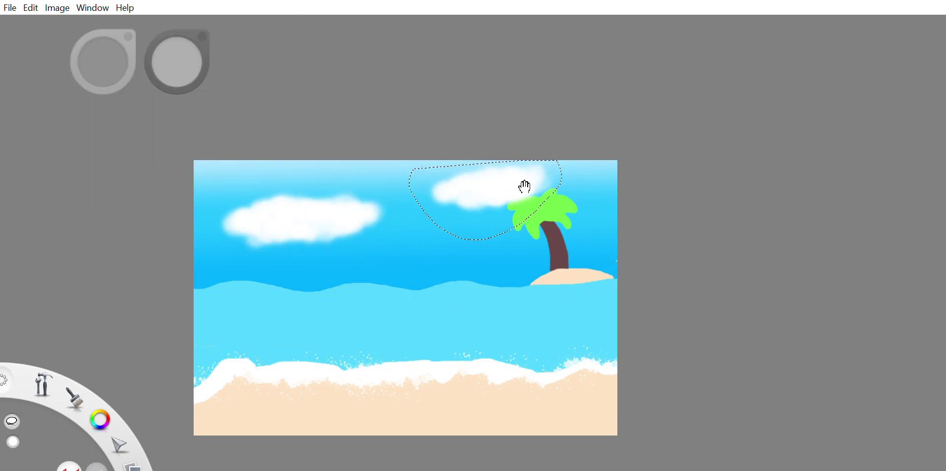
{"action": "left_click_drag", "start_coordinate": [490, 185], "coordinate": [470, 187]}
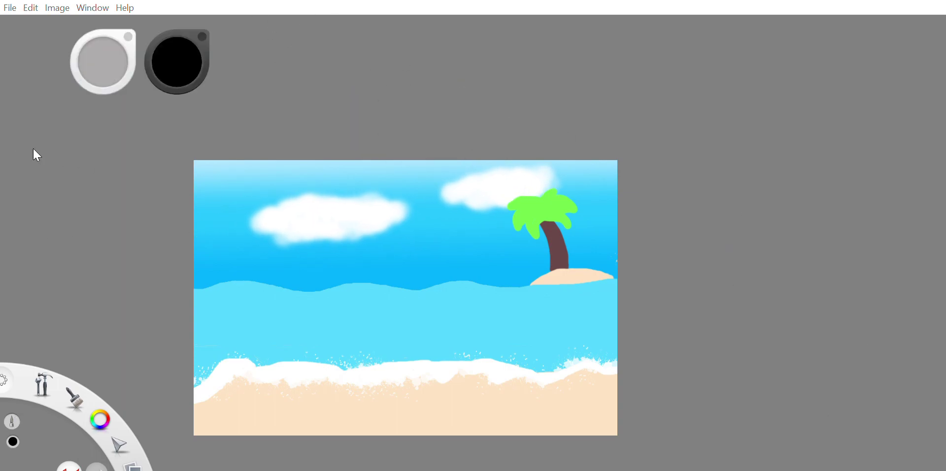
- Draw three small black birds in the sky to the left of the larger cloud
{"action": "scroll", "coordinate": [229, 194], "scroll_direction": "up", "scroll_amount": 3}
{"action": "left_click_drag", "start_coordinate": [218, 208], "coordinate": [251, 203]}
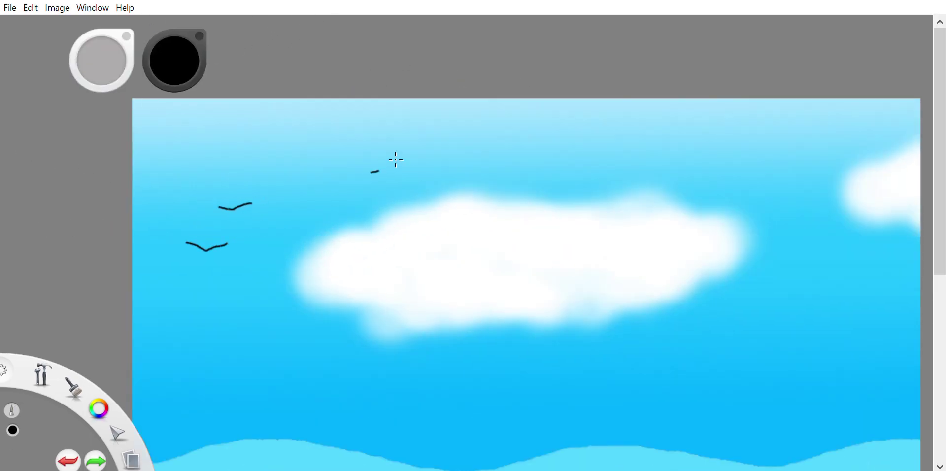
{"action": "scroll", "coordinate": [155, 25], "scroll_direction": "down", "scroll_amount": 5}
{"action": "scroll", "coordinate": [411, 192], "scroll_direction": "up", "scroll_amount": 3}
{"action": "left_click_drag", "start_coordinate": [381, 193], "coordinate": [401, 191]}
- Straighten the horizon by selecting a full-width rectangular strip over the wavy waterline and filling it with the deep blue of the sky
{"action": "scroll", "coordinate": [412, 193], "scroll_direction": "down", "scroll_amount": 2}
{"action": "key", "text": "space"}
{"action": "left_click_drag", "start_coordinate": [626, 332], "coordinate": [415, 316]}
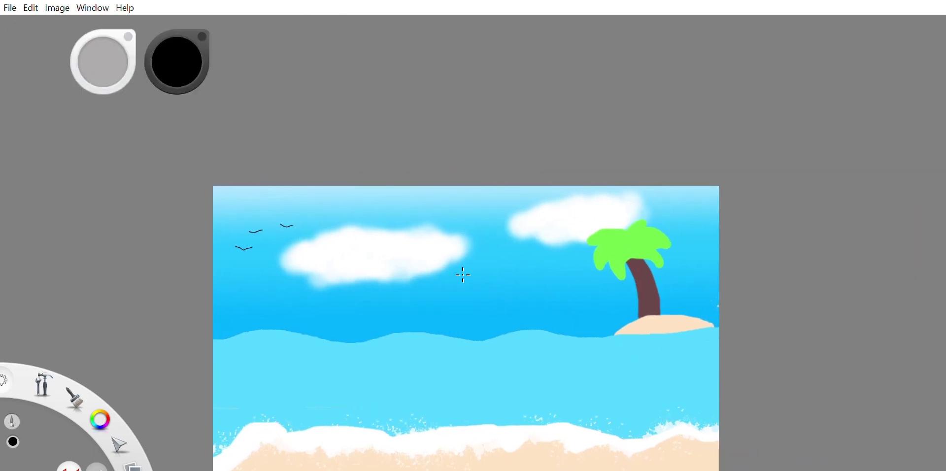
{"action": "left_click_drag", "start_coordinate": [536, 309], "coordinate": [168, 339]}
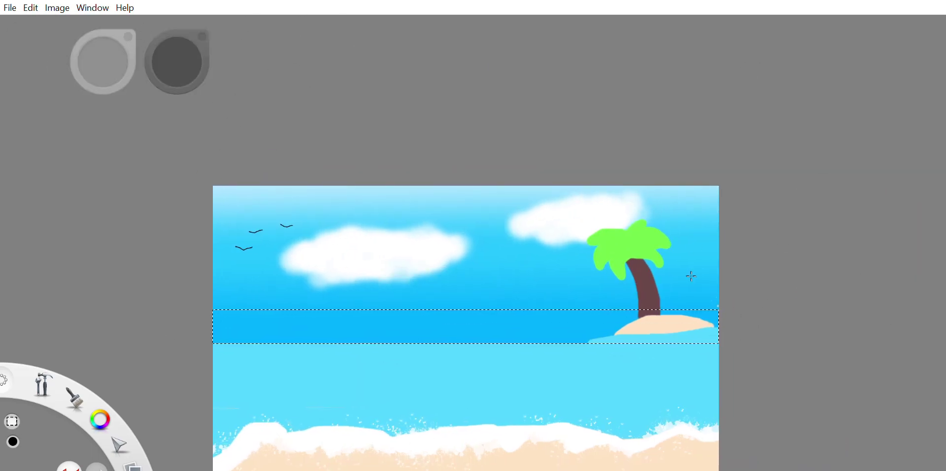
- Clear the leftover water under the island and repaint the island's base in sand colour
{"action": "scroll", "coordinate": [729, 280], "scroll_direction": "up", "scroll_amount": 5}
{"action": "scroll", "coordinate": [729, 280], "scroll_direction": "down", "scroll_amount": 1}
{"action": "left_click_drag", "start_coordinate": [760, 312], "coordinate": [787, 308]}
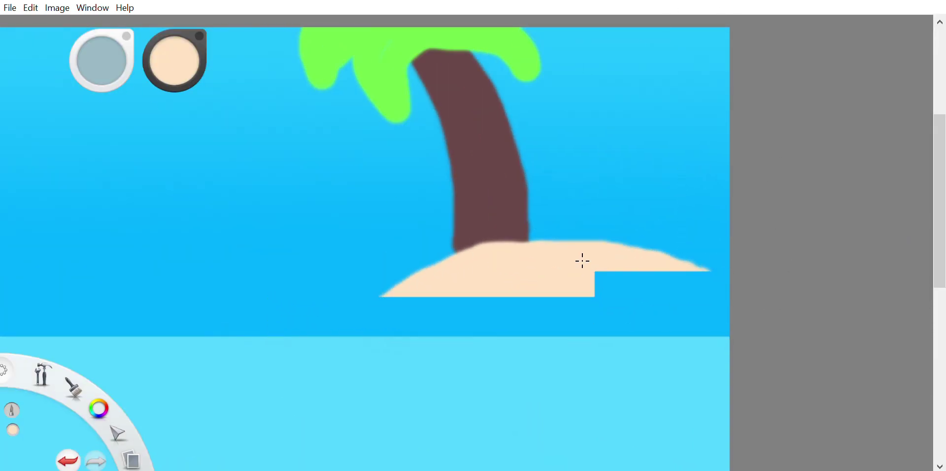
{"action": "mouse_move", "coordinate": [710, 272]}
{"action": "left_mouse_down"}
{"action": "mouse_move", "coordinate": [734, 281]}
{"action": "mouse_move", "coordinate": [617, 276]}
{"action": "mouse_move", "coordinate": [666, 270]}
{"action": "mouse_move", "coordinate": [697, 281]}
{"action": "mouse_move", "coordinate": [422, 292]}
{"action": "mouse_move", "coordinate": [730, 280]}
{"action": "mouse_move", "coordinate": [499, 300]}
{"action": "mouse_move", "coordinate": [450, 251]}
{"action": "left_mouse_up"}
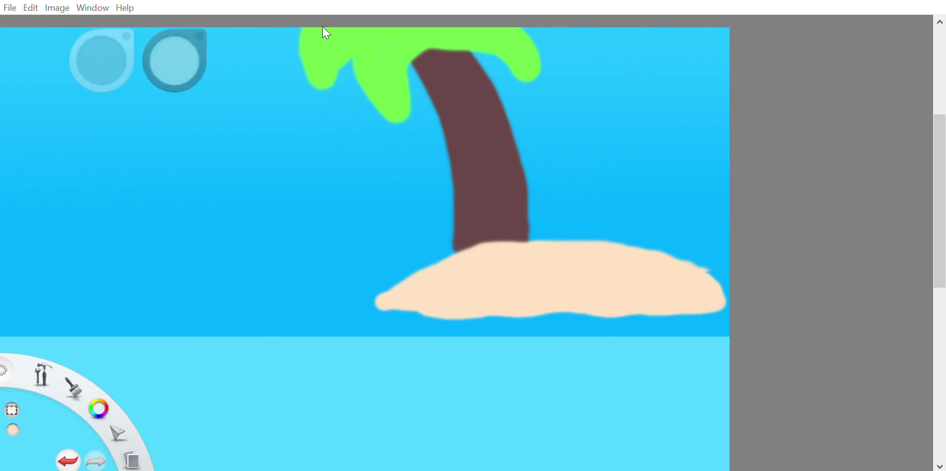
- Move the island and palm tree down onto the horizon and delete the part of the island that overlaps the water
{"action": "left_click_drag", "start_coordinate": [373, 104], "coordinate": [372, 141]}
{"action": "left_click_drag", "start_coordinate": [365, 338], "coordinate": [728, 416]}
{"action": "key", "text": "Delete"}
{"action": "key", "text": "ctrl+d"}
- Smooth the island's side slopes with the eraser and cover the base of the trunk with sand colour
{"action": "key", "text": "e"}
{"action": "left_click_drag", "start_coordinate": [726, 310], "coordinate": [765, 313]}
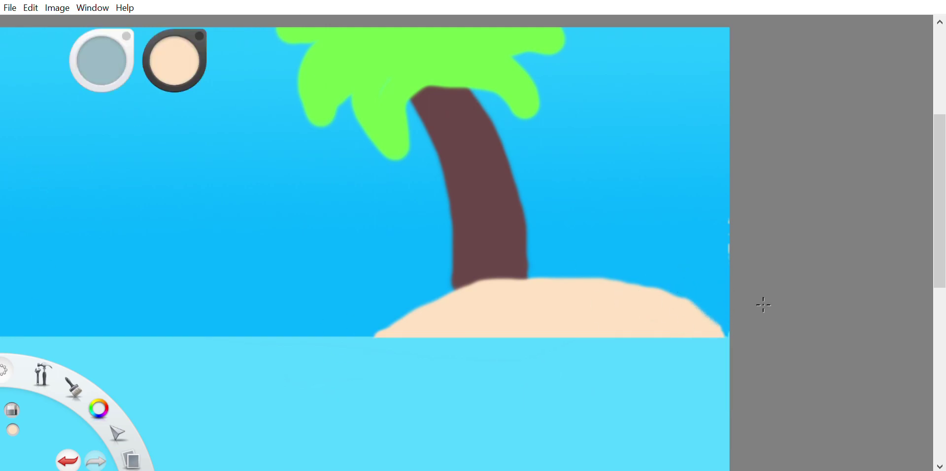
{"action": "key", "text": "e"}
{"action": "left_click_drag", "start_coordinate": [481, 281], "coordinate": [376, 334]}
{"action": "key", "text": "ctrl+z"}
{"action": "left_click_drag", "start_coordinate": [444, 274], "coordinate": [482, 286]}
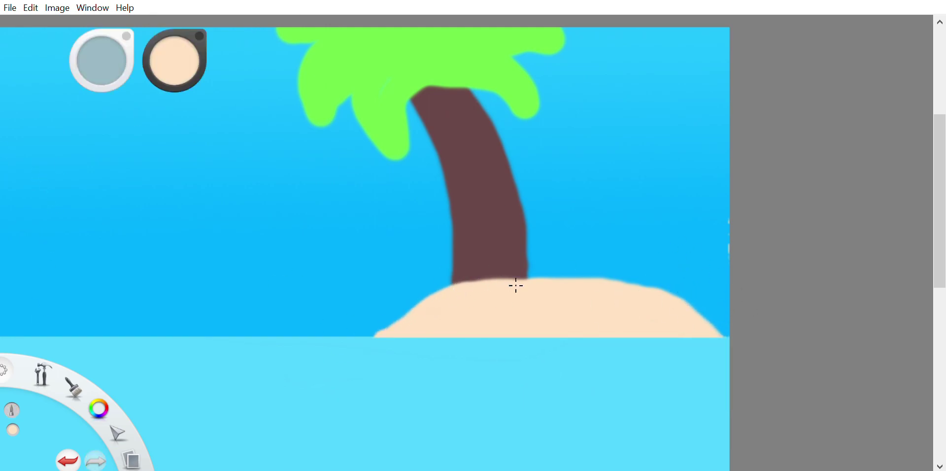
- Spatter more white foam along both edges of the shoreline, comparing the picture with and without the foam
{"action": "scroll", "coordinate": [553, 219], "scroll_direction": "down", "scroll_amount": 5}
{"action": "scroll", "coordinate": [553, 218], "scroll_direction": "down", "scroll_amount": 2}
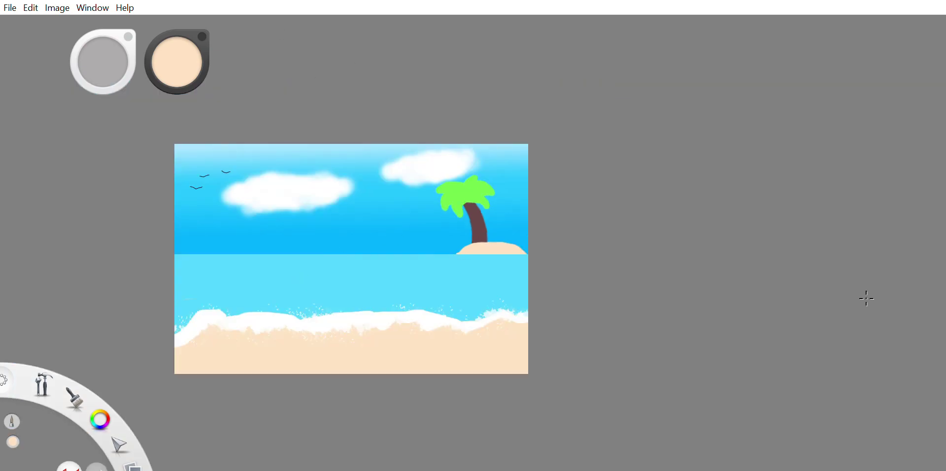
{"action": "left_click_drag", "start_coordinate": [178, 62], "coordinate": [652, 110]}
{"action": "scroll", "coordinate": [560, 338], "scroll_direction": "up", "scroll_amount": 2}
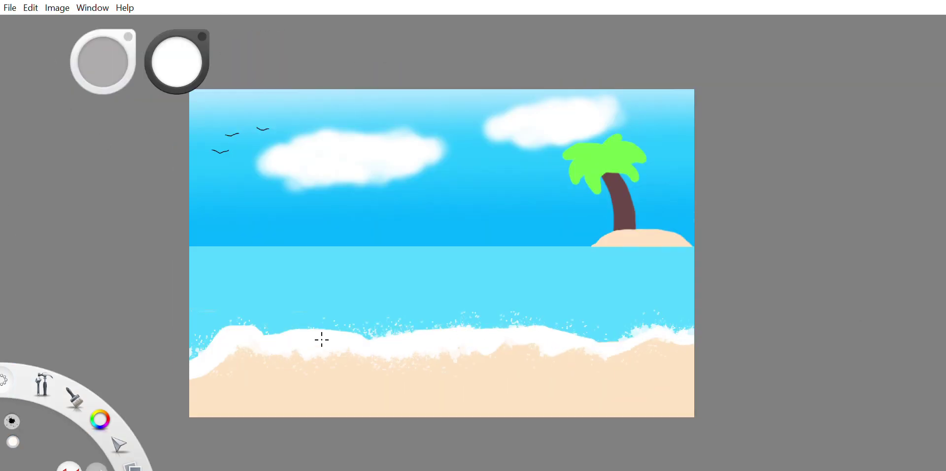
{"action": "key", "text": "ctrl+z"}
{"action": "key", "text": "ctrl+y"}
{"action": "key", "text": "ctrl+z"}
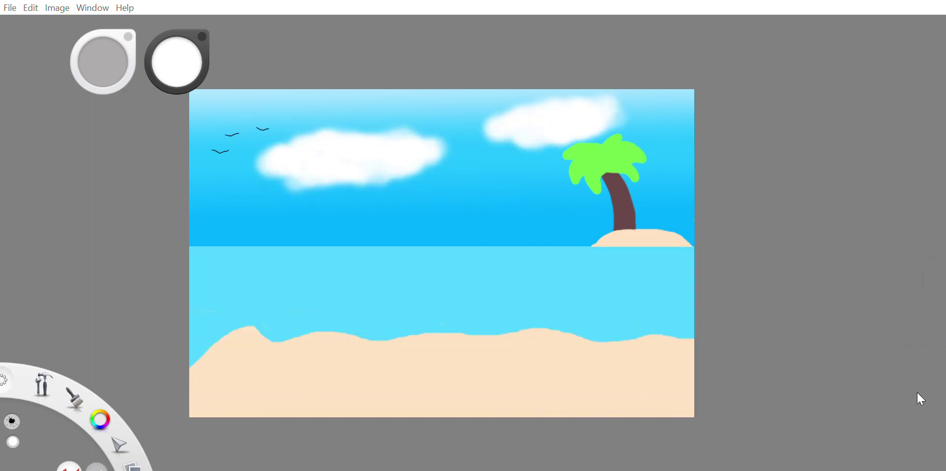
{"action": "key", "text": "ctrl+y"}
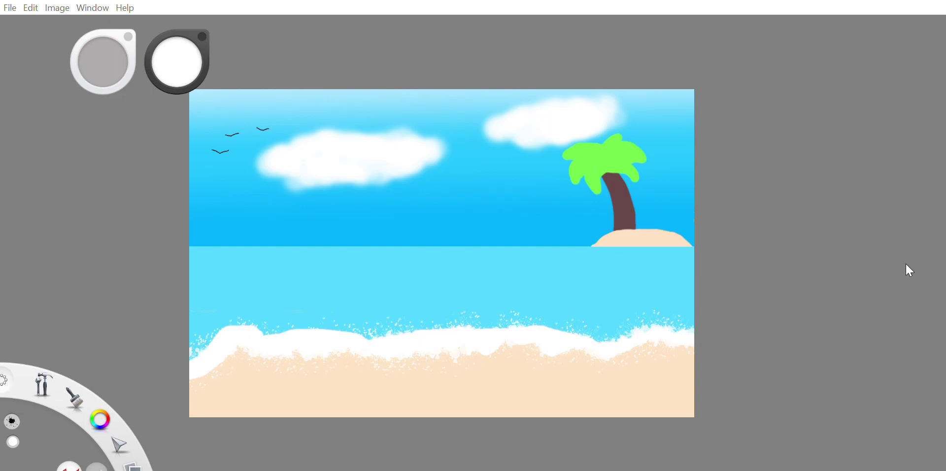
- Paint three round orange-brown coconuts on the palm tree, two among the fronds and one at the top of the trunk
{"action": "scroll", "coordinate": [638, 154], "scroll_direction": "up", "scroll_amount": 5}
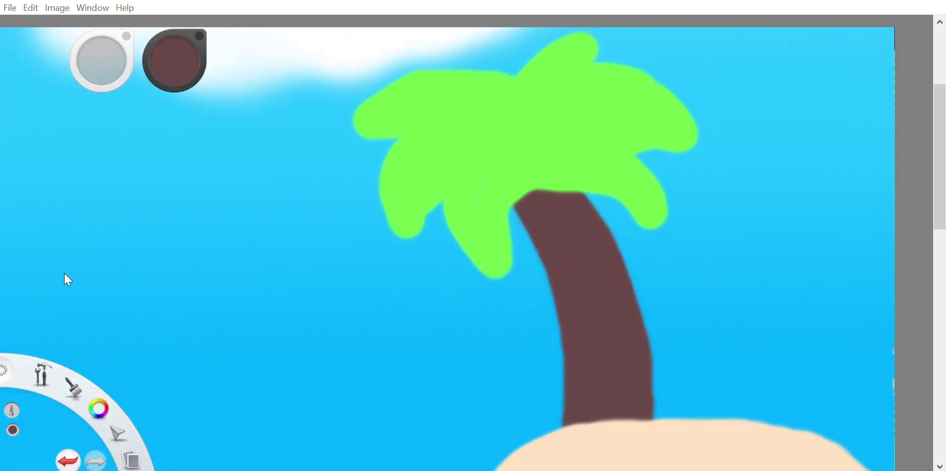
{"action": "scroll", "coordinate": [493, 104], "scroll_direction": "up", "scroll_amount": 3}
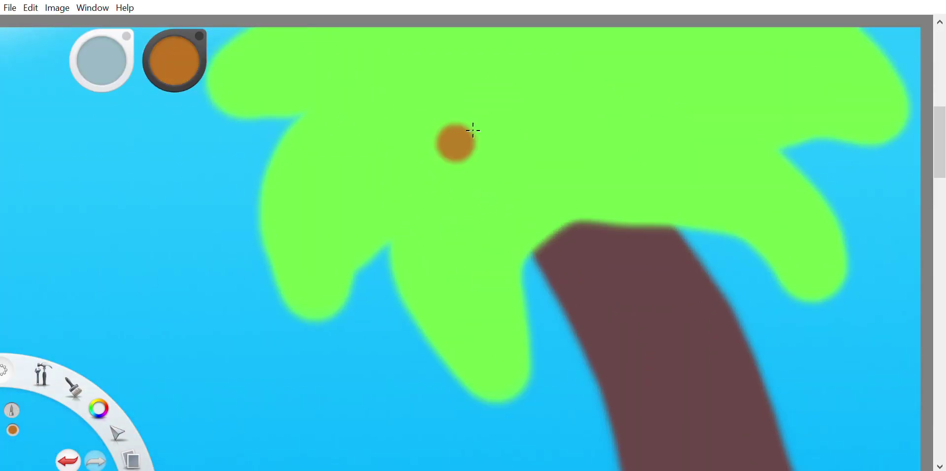
{"action": "left_click", "coordinate": [491, 155]}
{"action": "left_click", "coordinate": [670, 130]}
{"action": "left_click", "coordinate": [627, 227]}
{"action": "left_click", "coordinate": [490, 143]}
{"action": "left_click", "coordinate": [679, 136]}
{"action": "left_click", "coordinate": [608, 237]}
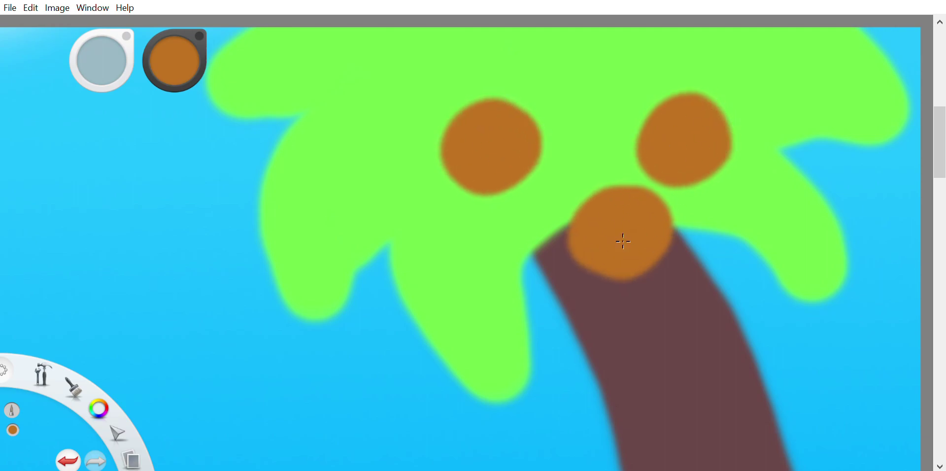
- Spatter fine light-orange specks across the beach sand below the foam
{"action": "scroll", "coordinate": [872, 362], "scroll_direction": "down", "scroll_amount": 8}
{"action": "scroll", "coordinate": [869, 358], "scroll_direction": "down", "scroll_amount": 2}
{"action": "scroll", "coordinate": [749, 305], "scroll_direction": "up", "scroll_amount": 1}
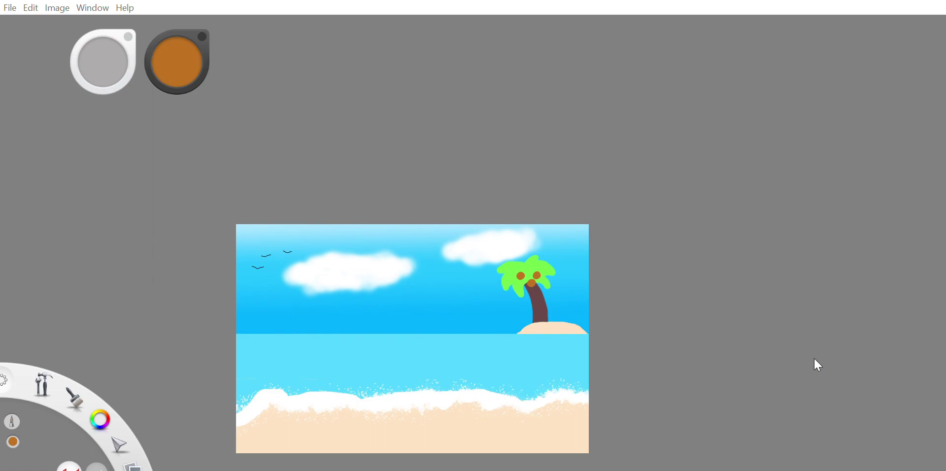
{"action": "scroll", "coordinate": [432, 443], "scroll_direction": "up", "scroll_amount": 3}
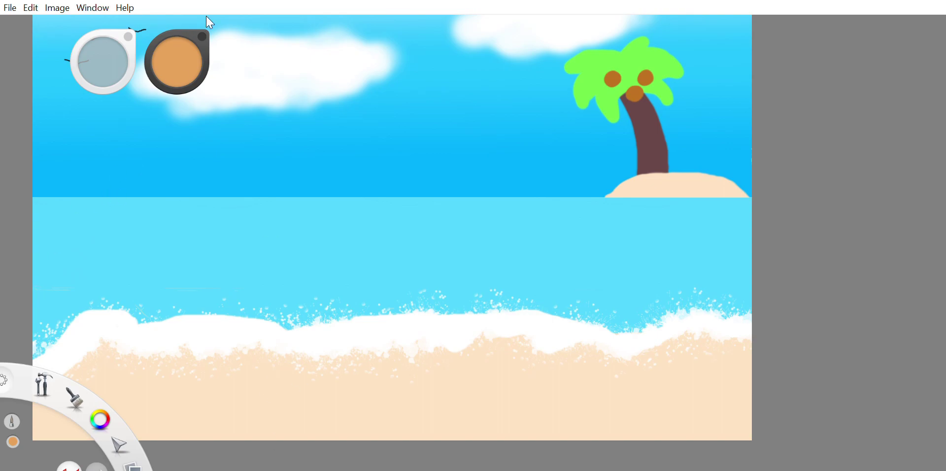
{"action": "key", "text": "m"}
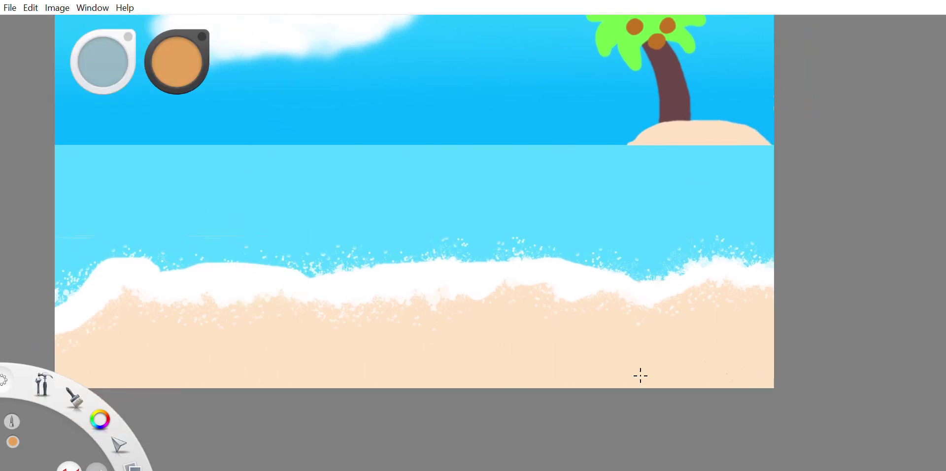
{"action": "mouse_move", "coordinate": [433, 377]}
{"action": "left_mouse_down"}
{"action": "mouse_move", "coordinate": [729, 355]}
{"action": "mouse_move", "coordinate": [408, 337]}
{"action": "left_mouse_up"}
{"action": "key", "text": "ctrl+z"}
{"action": "left_click", "coordinate": [501, 336], "text": "alt"}
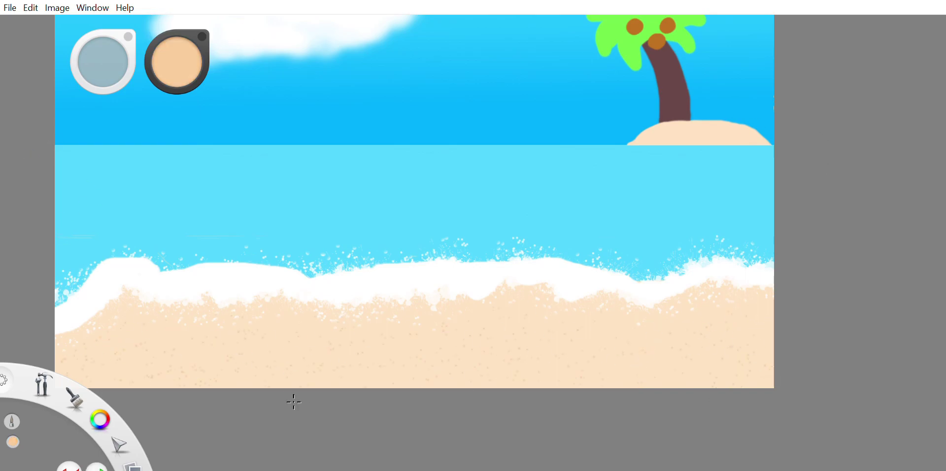
{"action": "key", "text": "Home"}
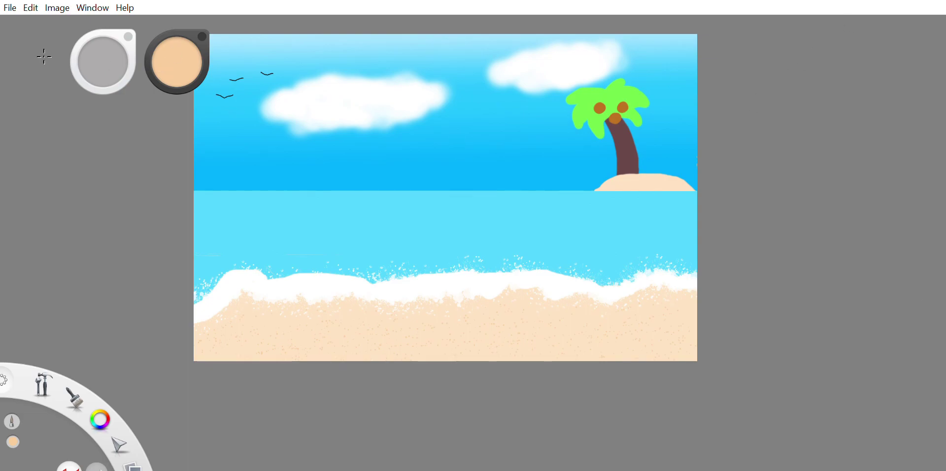
{"action": "left_click", "coordinate": [636, 205], "text": "alt"}
{"action": "left_click_drag", "start_coordinate": [178, 61], "coordinate": [204, 89]}
{"action": "left_click_drag", "start_coordinate": [242, 215], "coordinate": [298, 218]}
{"action": "mouse_move", "coordinate": [360, 215]}
{"action": "left_mouse_down"}
{"action": "mouse_move", "coordinate": [450, 209]}
{"action": "mouse_move", "coordinate": [582, 234]}
{"action": "left_mouse_up"}
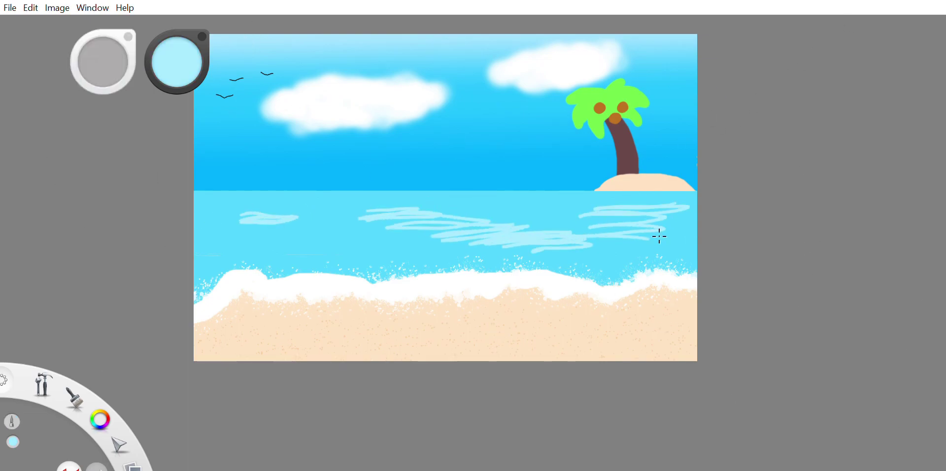
{"action": "key", "text": "ctrl+z"}
{"action": "key", "text": "ctrl+z"}
{"action": "mouse_move", "coordinate": [450, 194]}
{"action": "left_mouse_down"}
{"action": "mouse_move", "coordinate": [545, 220]}
{"action": "mouse_move", "coordinate": [446, 264]}
{"action": "left_mouse_up"}
{"action": "key", "text": "ctrl+z"}
- Fill a layer over the picture with pale yellow and make it translucent as a warm tint
{"action": "key", "text": "Home"}
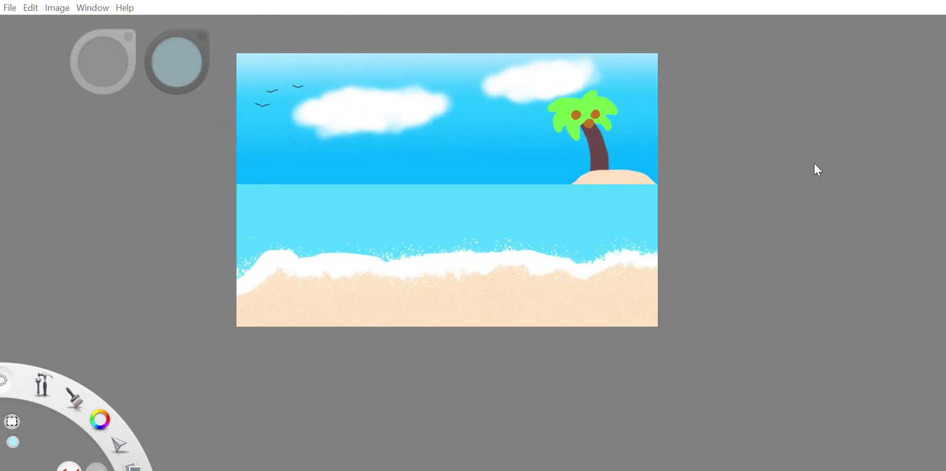
{"action": "left_click_drag", "start_coordinate": [291, 56], "coordinate": [579, 294]}
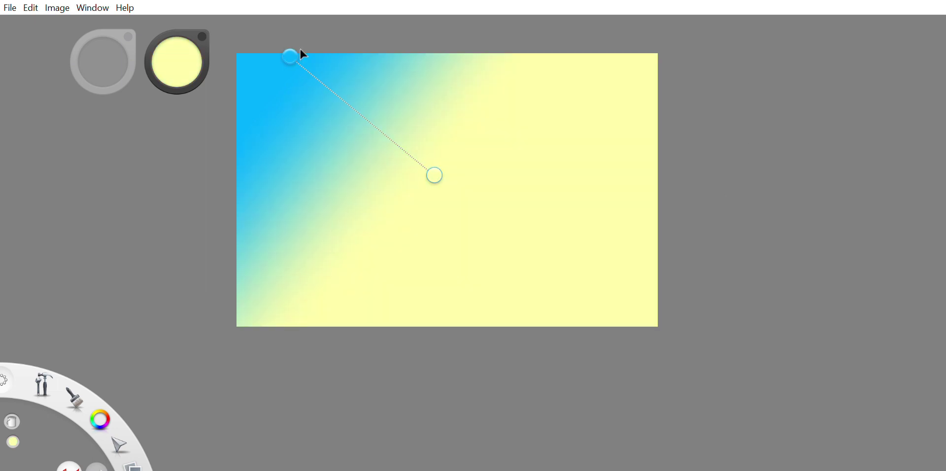
{"action": "left_click_drag", "start_coordinate": [420, 147], "coordinate": [384, 125]}
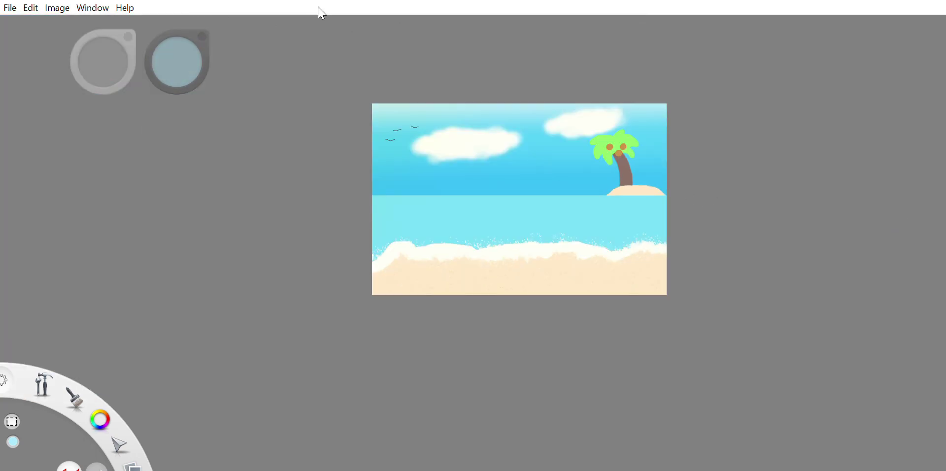
{"action": "left_click_drag", "start_coordinate": [494, 76], "coordinate": [905, 241]}
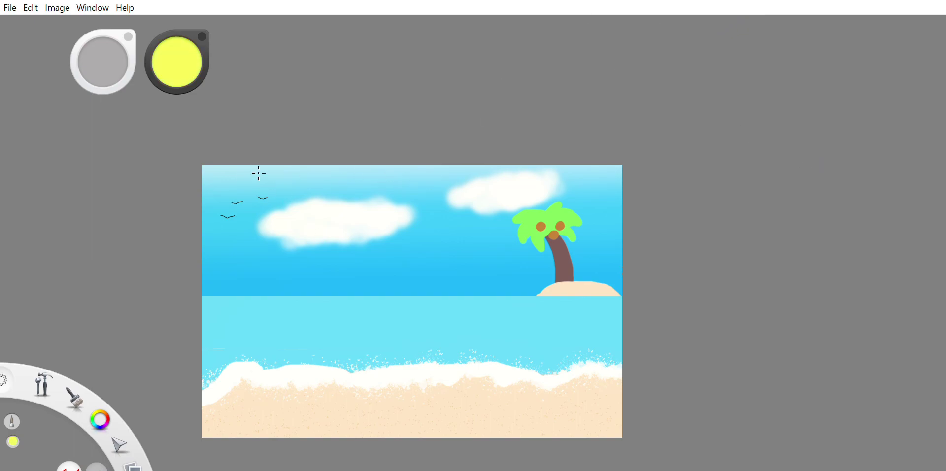
- Add a round yellow sun in the sky's upper-left corner and move the three birds between the clouds
{"action": "mouse_move", "coordinate": [312, 245]}
{"action": "left_mouse_down"}
{"action": "mouse_move", "coordinate": [234, 198]}
{"action": "mouse_move", "coordinate": [248, 159]}
{"action": "mouse_move", "coordinate": [273, 213]}
{"action": "mouse_move", "coordinate": [220, 229]}
{"action": "left_mouse_up"}
{"action": "key", "text": "Return"}
{"action": "left_click_drag", "start_coordinate": [310, 132], "coordinate": [504, 157]}
{"action": "key", "text": "Return"}
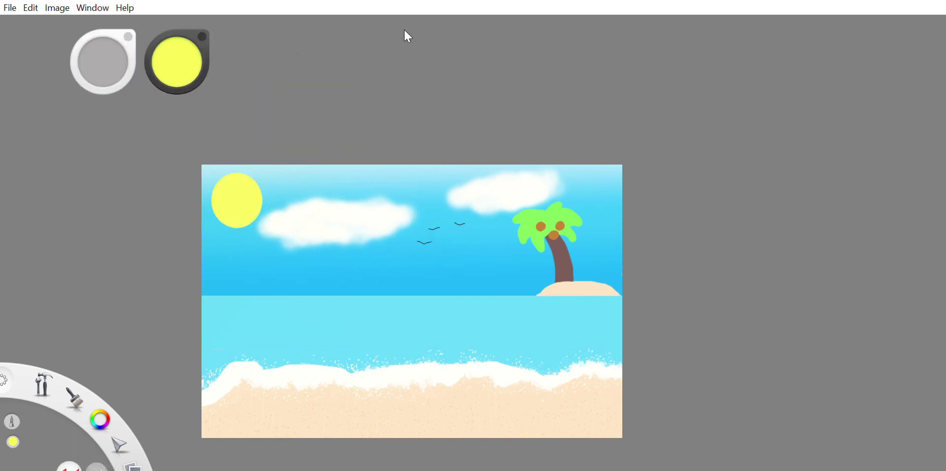
- Airbrush a soft yellow glow around the sun and shade its disc with light orange
{"action": "scroll", "coordinate": [230, 246], "scroll_direction": "up", "scroll_amount": 2}
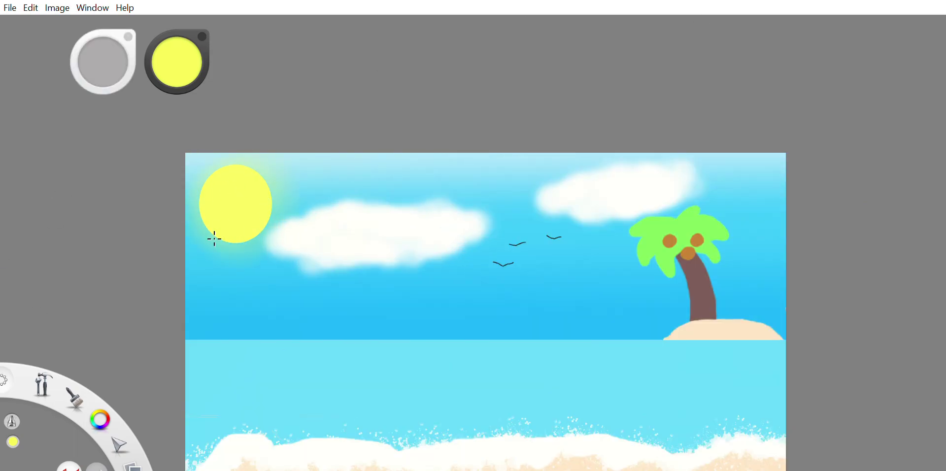
{"action": "left_click", "coordinate": [697, 240], "text": "alt"}
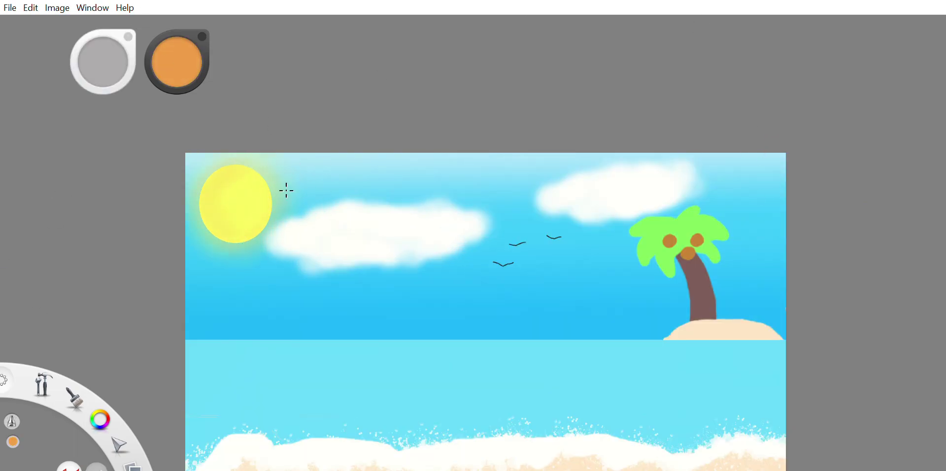
{"action": "scroll", "coordinate": [287, 203], "scroll_direction": "down", "scroll_amount": 2}
{"action": "left_click", "coordinate": [325, 197], "text": "alt"}
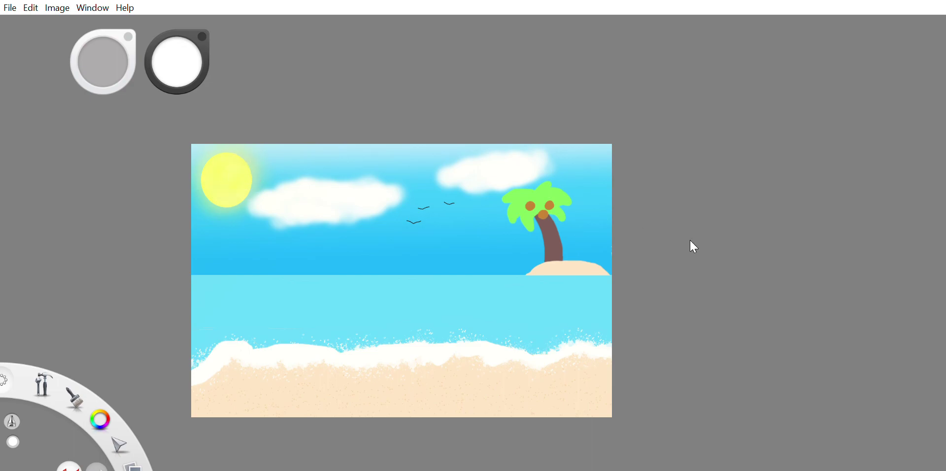
{"action": "key", "text": "ctrl+z"}
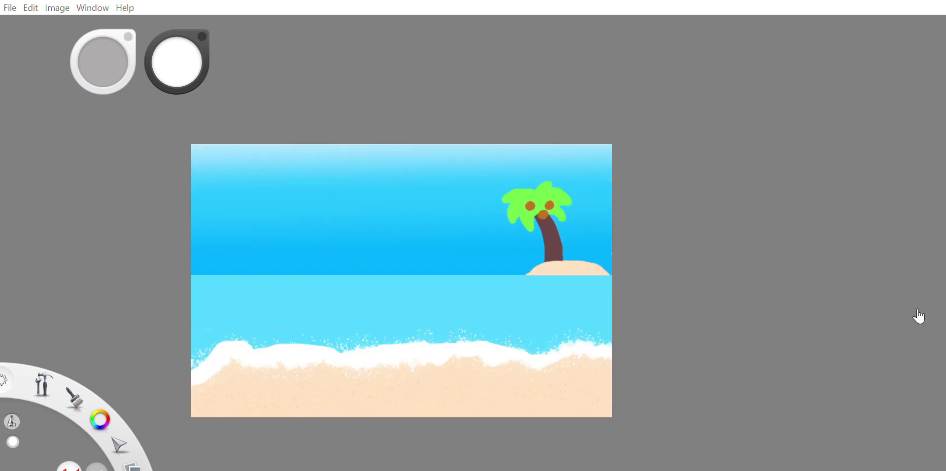
{"action": "key", "text": "ctrl+y"}
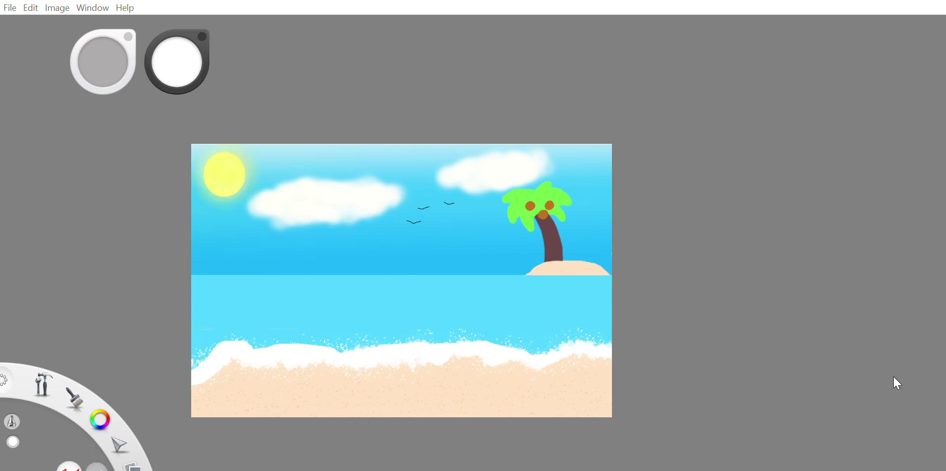